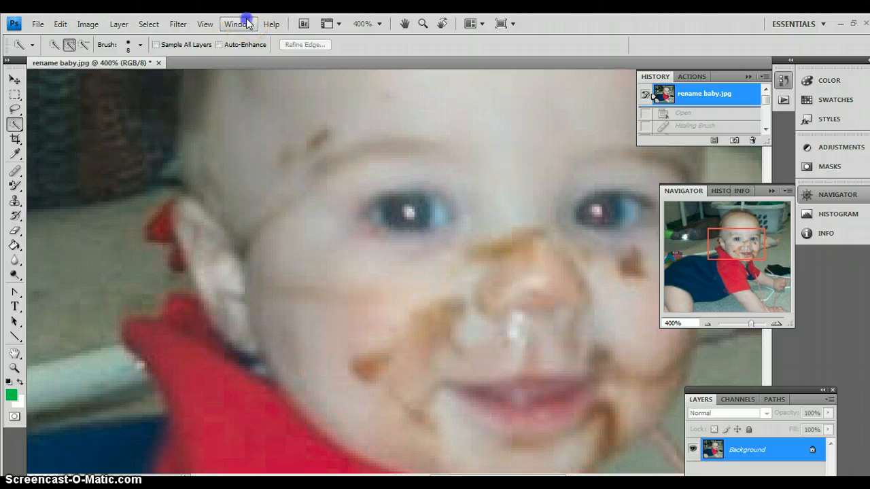
Step: Retouch the baby's cheek beside the brown food smudge with the Healing Brush at a 7 px diameter
{"action": "left_click", "coordinate": [248, 24]}
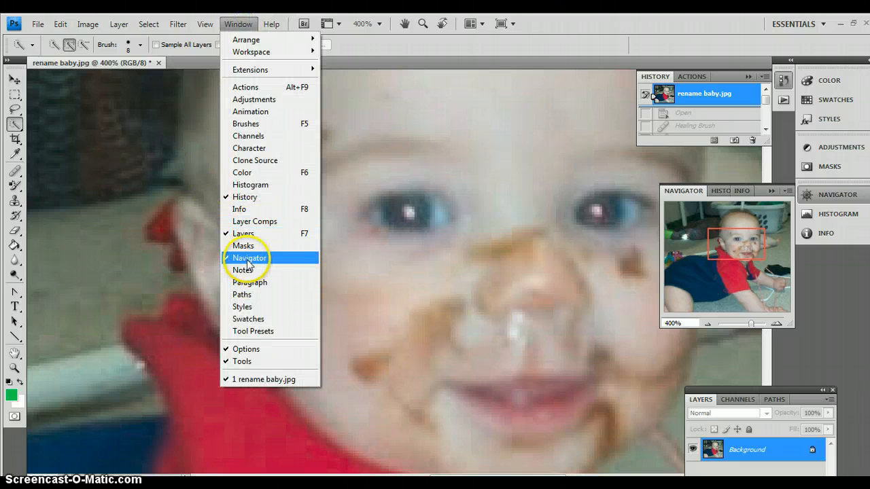
{"action": "left_click", "coordinate": [724, 245]}
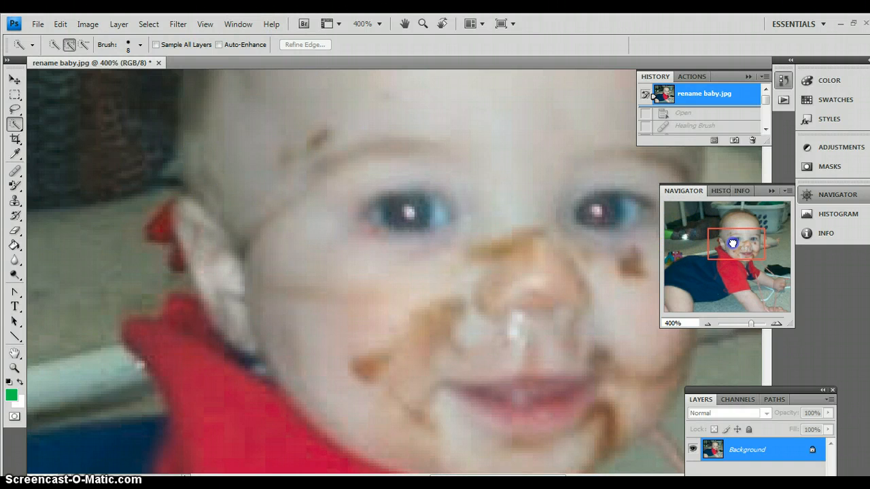
{"action": "left_click_drag", "start_coordinate": [726, 243], "coordinate": [736, 241]}
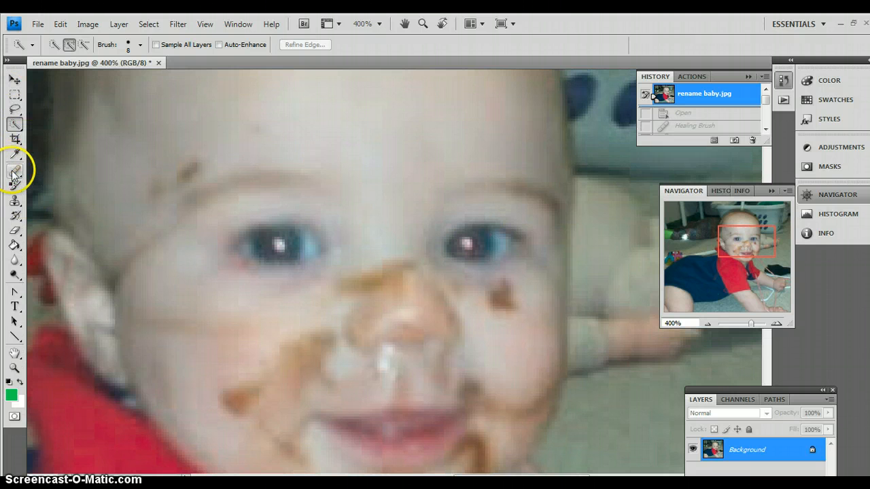
{"action": "left_click", "coordinate": [15, 169]}
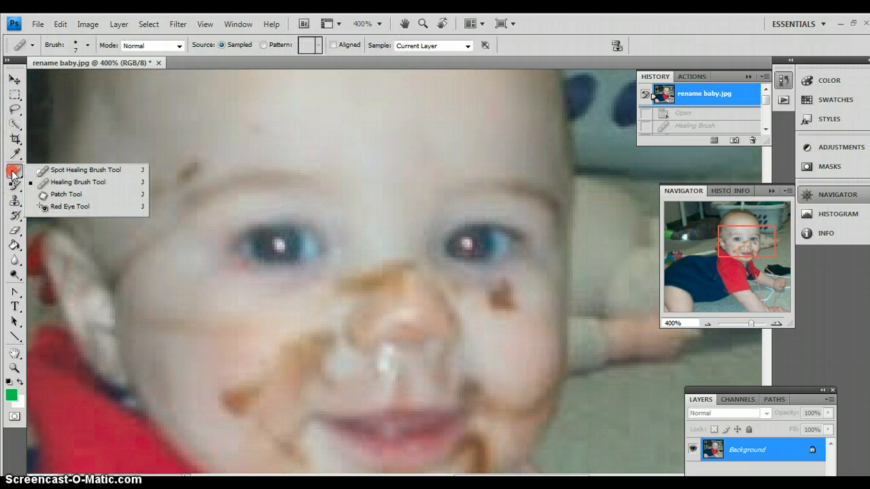
{"action": "left_click", "coordinate": [62, 170]}
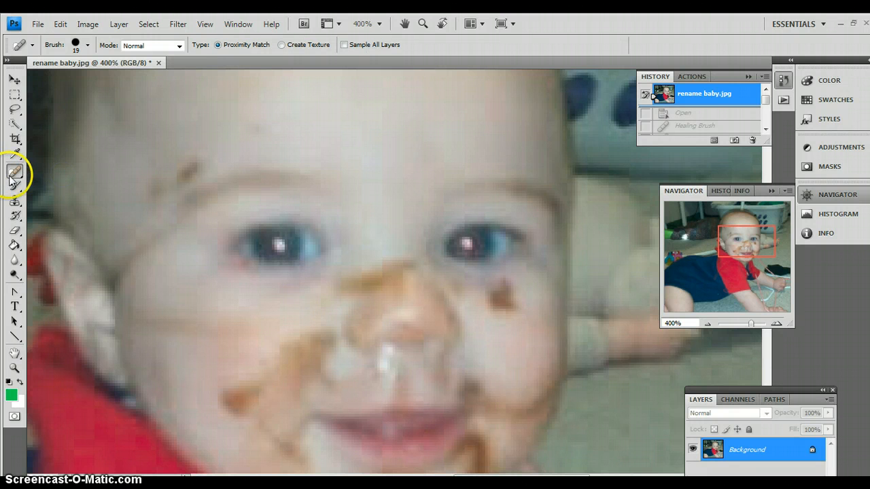
{"action": "left_click", "coordinate": [16, 172]}
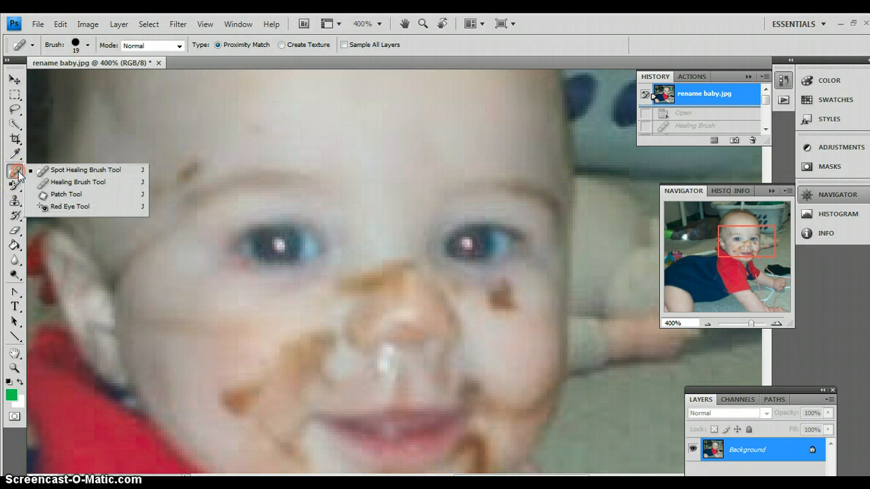
{"action": "left_click", "coordinate": [79, 182]}
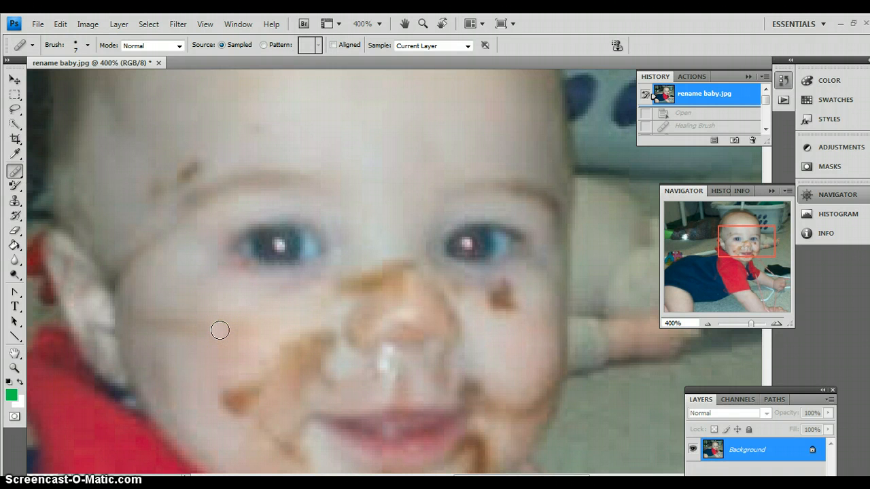
{"action": "left_click", "coordinate": [220, 330]}
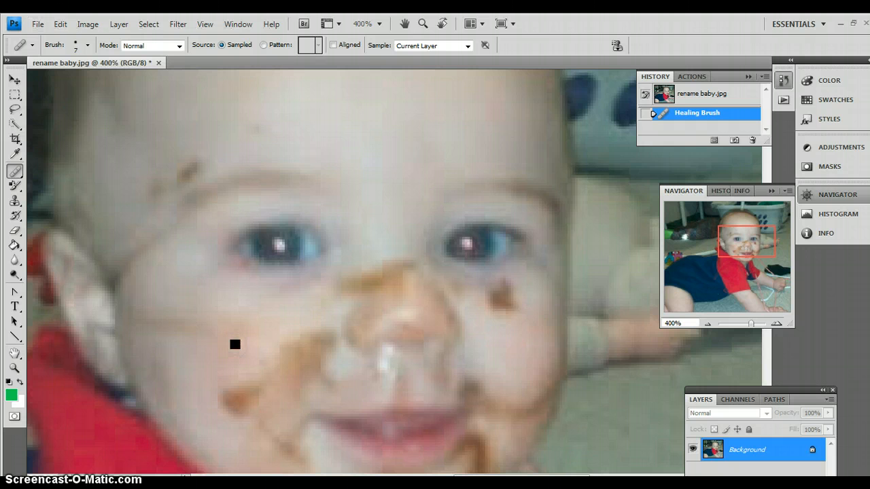
{"action": "left_click_drag", "start_coordinate": [234, 345], "coordinate": [230, 395]}
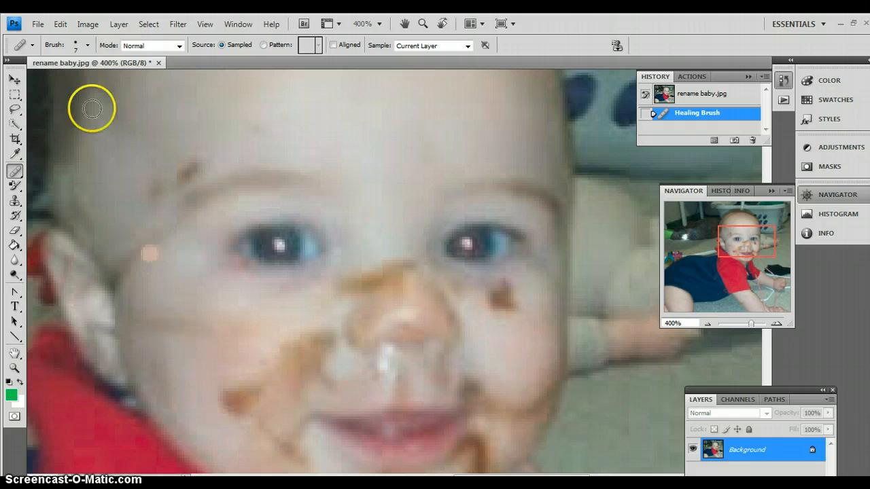
Step: Enlarge the Healing Brush to 21 px and paint clean skin over the brown smudges on the cheek nearest the visible ear
{"action": "left_click", "coordinate": [88, 44]}
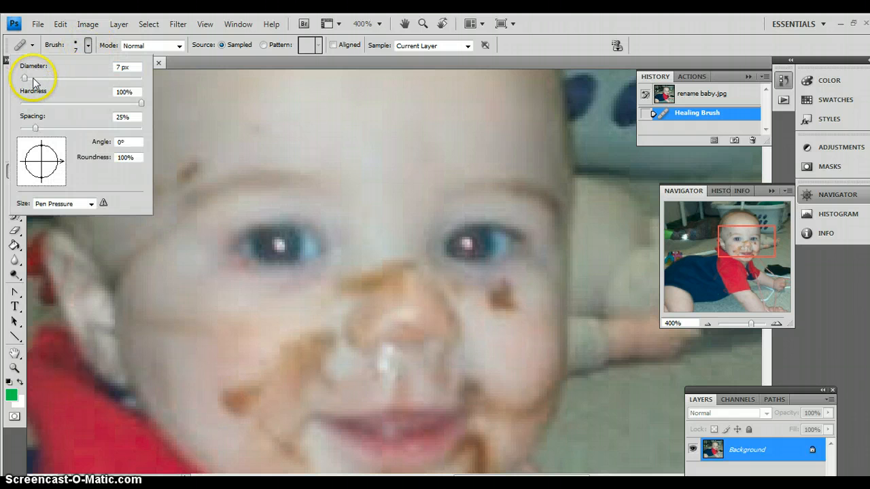
{"action": "mouse_move", "coordinate": [197, 338]}
{"action": "left_mouse_down"}
{"action": "mouse_move", "coordinate": [234, 407]}
{"action": "mouse_move", "coordinate": [277, 374]}
{"action": "left_mouse_up"}
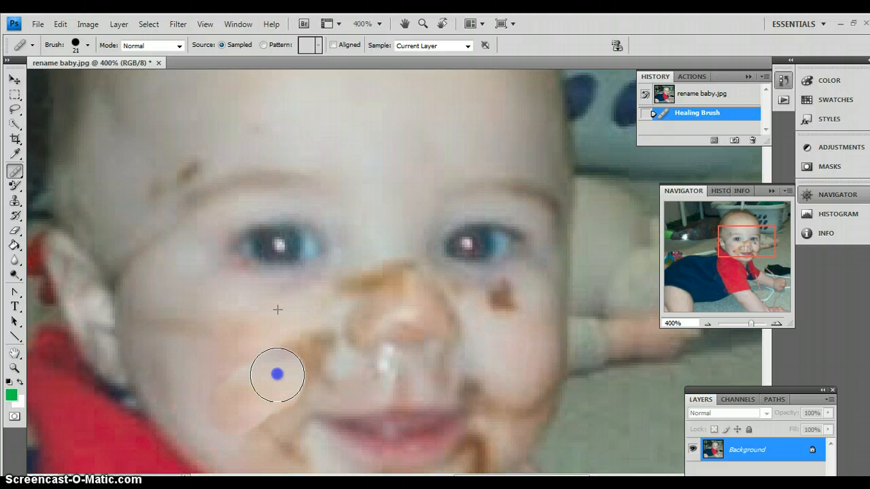
{"action": "left_click_drag", "start_coordinate": [276, 374], "coordinate": [277, 374]}
{"action": "mouse_move", "coordinate": [262, 272]}
{"action": "left_mouse_down"}
{"action": "mouse_move", "coordinate": [268, 312]}
{"action": "mouse_move", "coordinate": [295, 335]}
{"action": "mouse_move", "coordinate": [301, 355]}
{"action": "mouse_move", "coordinate": [310, 352]}
{"action": "left_mouse_up"}
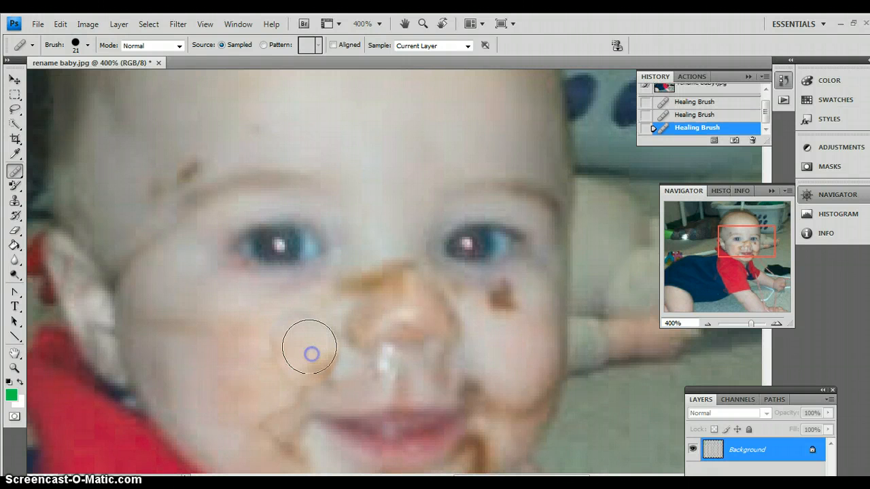
Step: Reduce the Healing Brush diameter to 8 px and heal parts of the brown stain on the bridge of the nose
{"action": "left_click", "coordinate": [87, 45]}
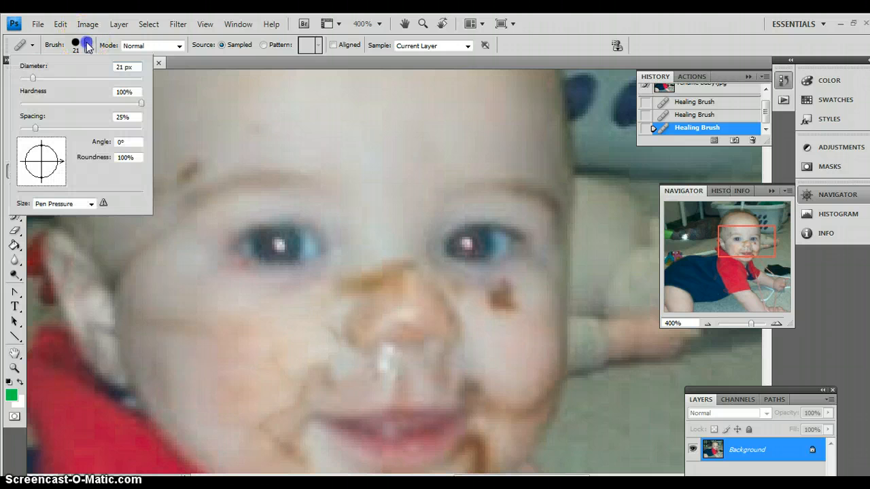
{"action": "left_click_drag", "start_coordinate": [31, 74], "coordinate": [25, 77]}
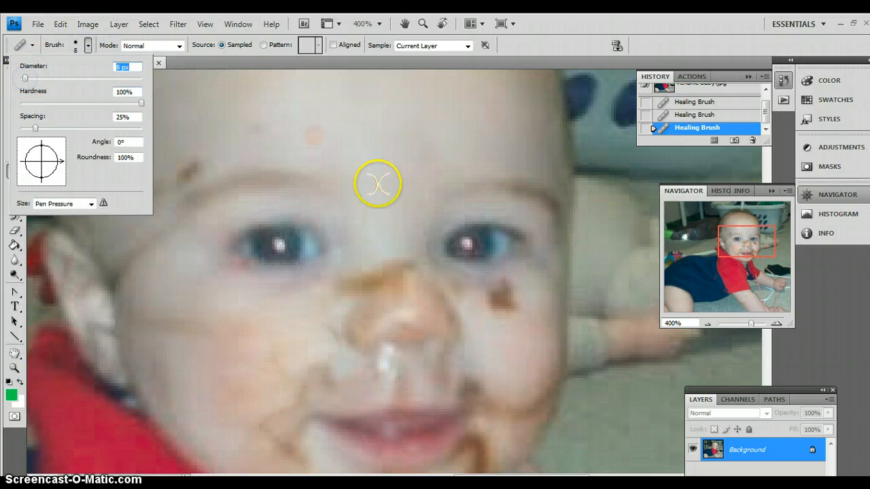
{"action": "left_click", "coordinate": [389, 232]}
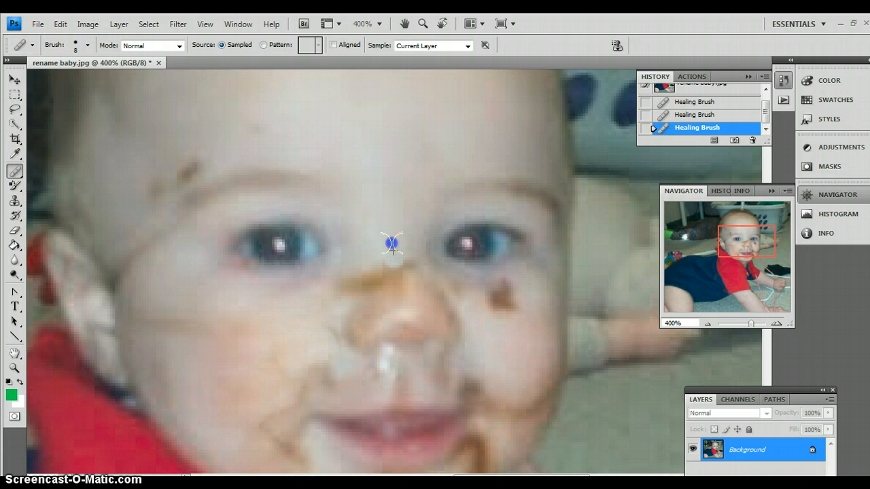
{"action": "left_click", "coordinate": [392, 244]}
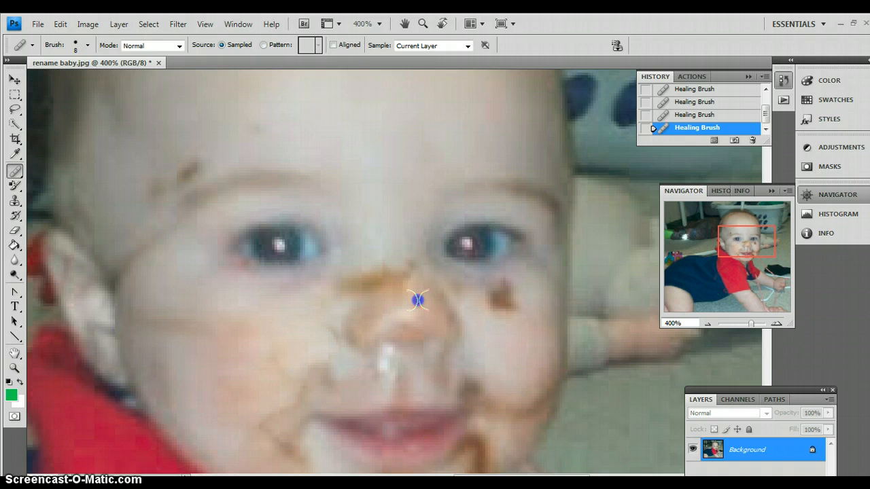
{"action": "left_click", "coordinate": [401, 272]}
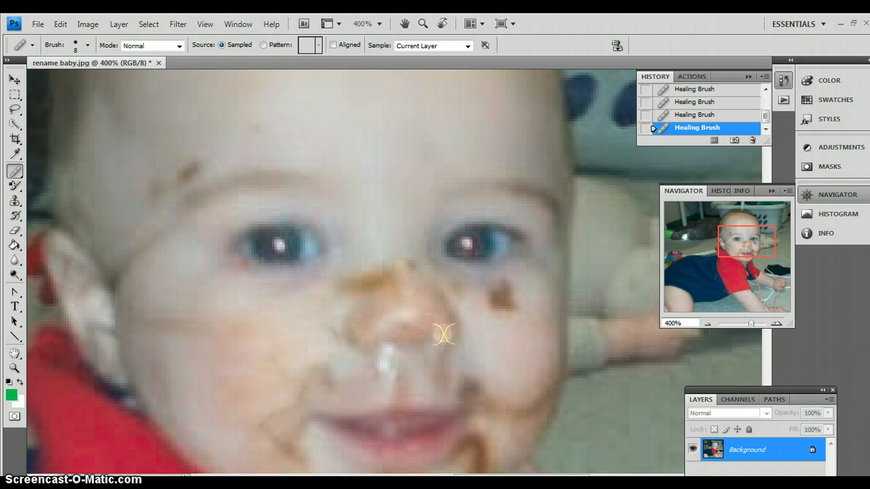
{"action": "mouse_move", "coordinate": [411, 297]}
{"action": "left_mouse_down"}
{"action": "mouse_move", "coordinate": [443, 310]}
{"action": "mouse_move", "coordinate": [562, 309]}
{"action": "mouse_move", "coordinate": [495, 292]}
{"action": "mouse_move", "coordinate": [511, 308]}
{"action": "left_mouse_up"}
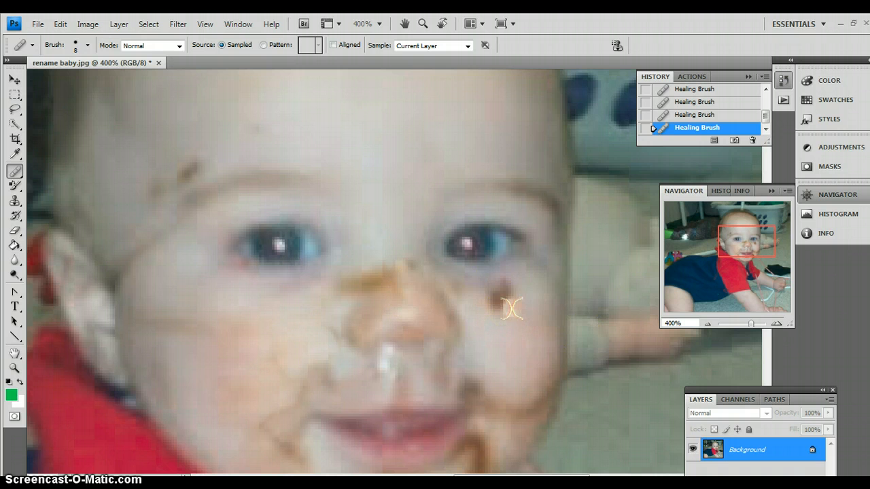
{"action": "left_click", "coordinate": [270, 257]}
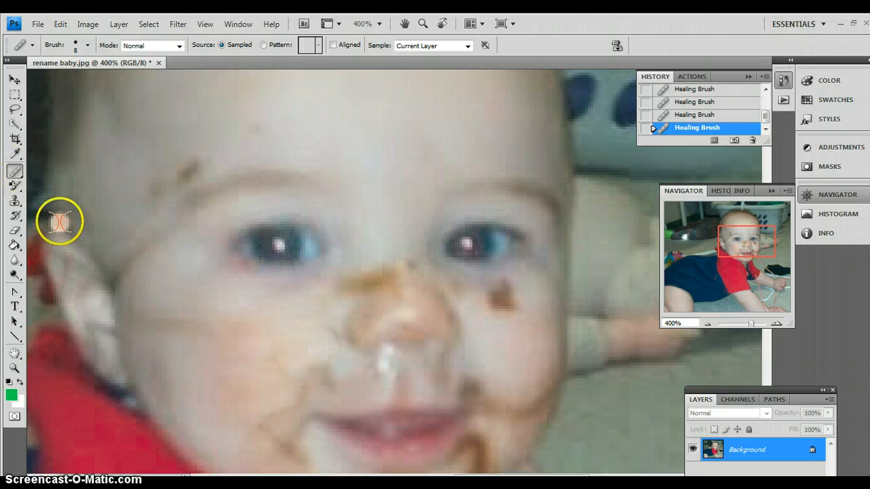
Step: Cover the brown spot below the eye farther from the visible ear with sampled cheek skin using the 22 px Clone Stamp
{"action": "left_click", "coordinate": [15, 202]}
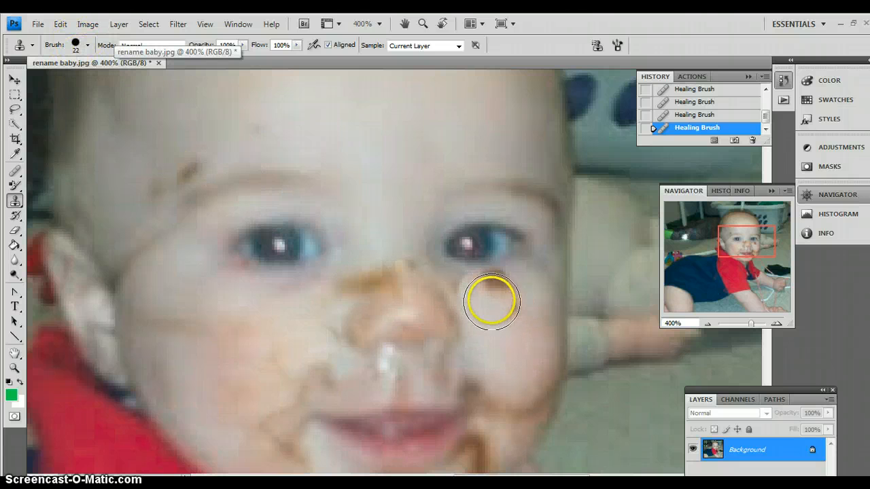
{"action": "left_click", "coordinate": [519, 347], "text": "alt"}
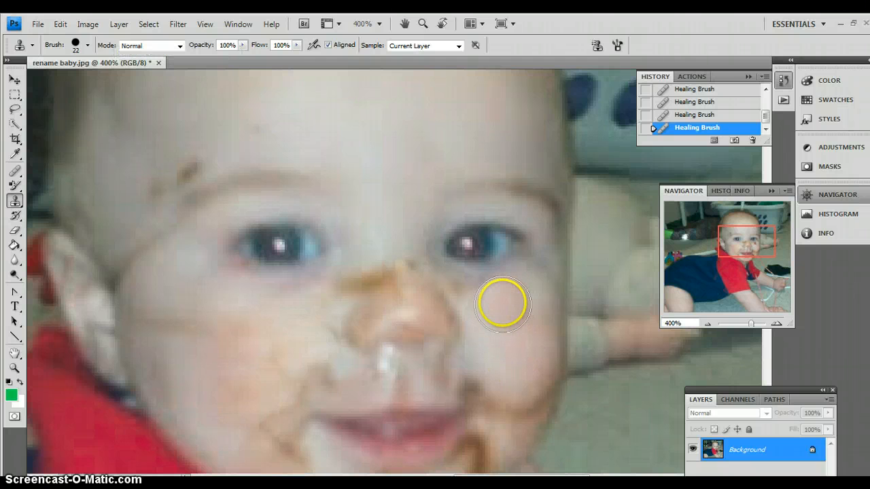
{"action": "left_click", "coordinate": [502, 304]}
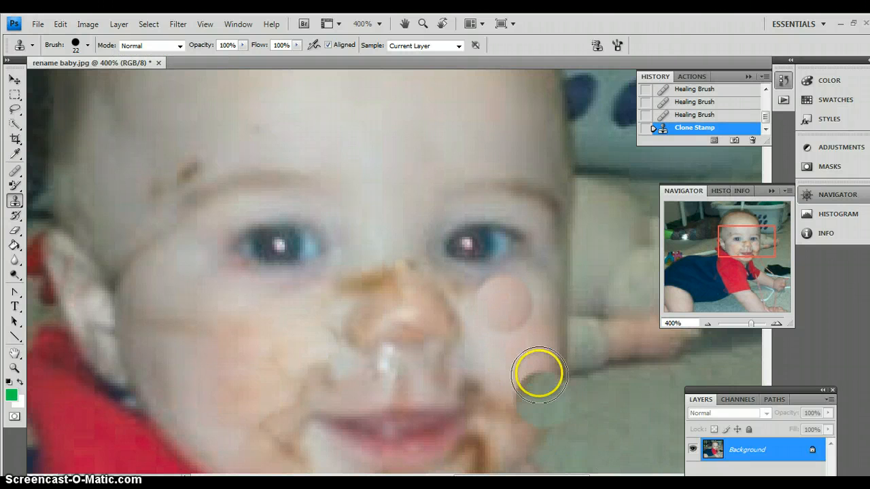
Step: Blend the edges of the cloned cheek patch into the surrounding skin with the 8 px Healing Brush
{"action": "left_click", "coordinate": [14, 171]}
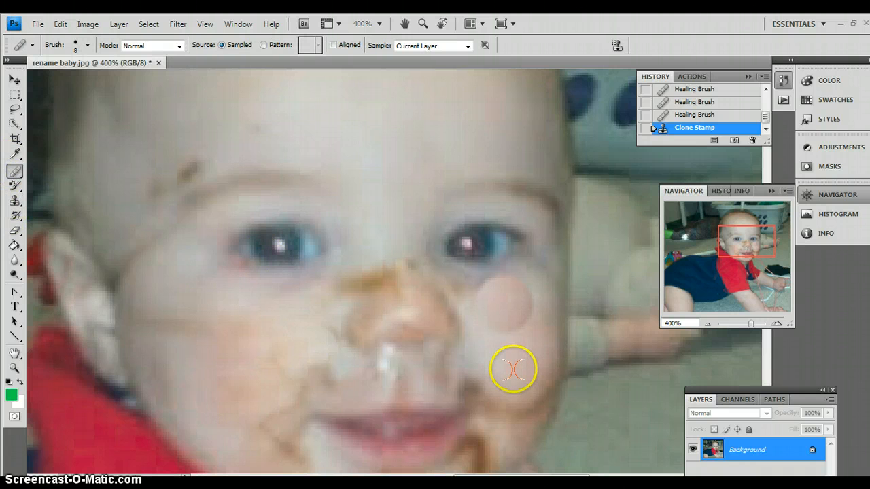
{"action": "left_click", "coordinate": [526, 349], "text": "alt"}
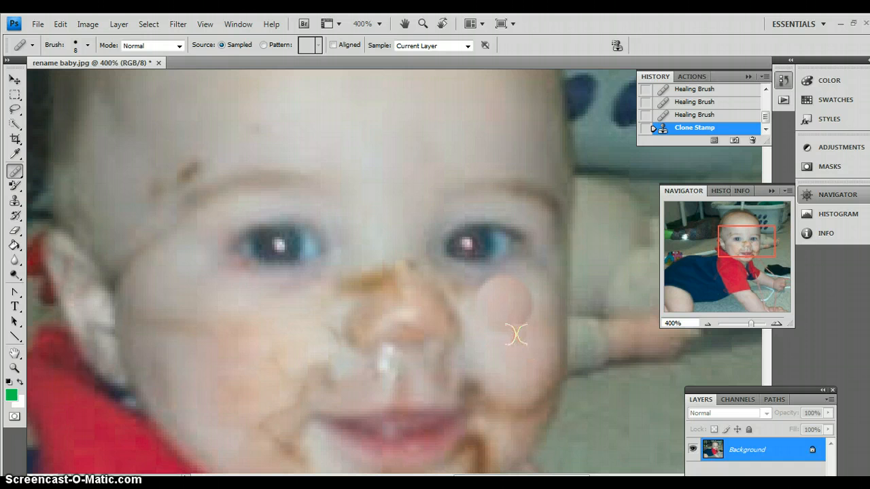
{"action": "mouse_move", "coordinate": [515, 334]}
{"action": "left_mouse_down"}
{"action": "mouse_move", "coordinate": [550, 330]}
{"action": "mouse_move", "coordinate": [507, 344]}
{"action": "mouse_move", "coordinate": [494, 331]}
{"action": "mouse_move", "coordinate": [548, 317]}
{"action": "mouse_move", "coordinate": [487, 312]}
{"action": "mouse_move", "coordinate": [535, 300]}
{"action": "mouse_move", "coordinate": [484, 300]}
{"action": "mouse_move", "coordinate": [529, 367]}
{"action": "left_mouse_up"}
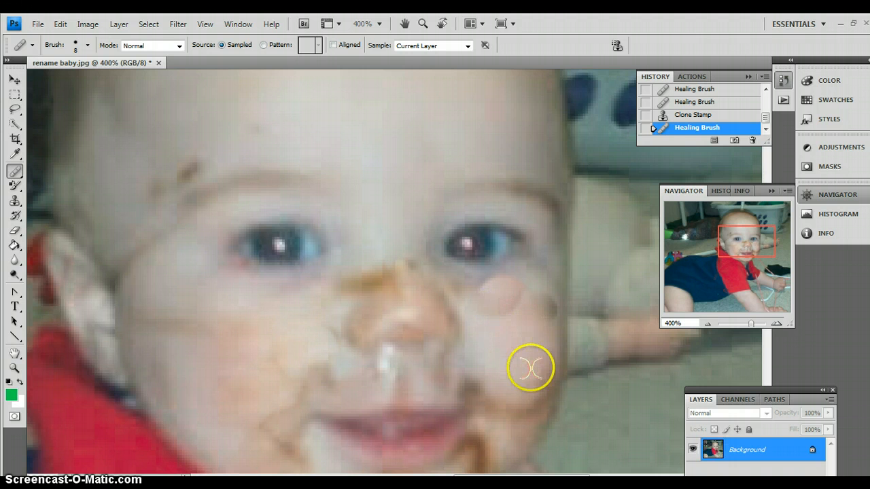
{"action": "mouse_move", "coordinate": [551, 292]}
{"action": "left_mouse_down"}
{"action": "mouse_move", "coordinate": [551, 316]}
{"action": "mouse_move", "coordinate": [522, 339]}
{"action": "mouse_move", "coordinate": [484, 315]}
{"action": "mouse_move", "coordinate": [501, 316]}
{"action": "mouse_move", "coordinate": [503, 305]}
{"action": "mouse_move", "coordinate": [485, 295]}
{"action": "mouse_move", "coordinate": [521, 291]}
{"action": "mouse_move", "coordinate": [484, 305]}
{"action": "left_mouse_up"}
{"action": "left_click", "coordinate": [492, 339], "text": "alt"}
{"action": "left_click", "coordinate": [554, 384], "text": "alt"}
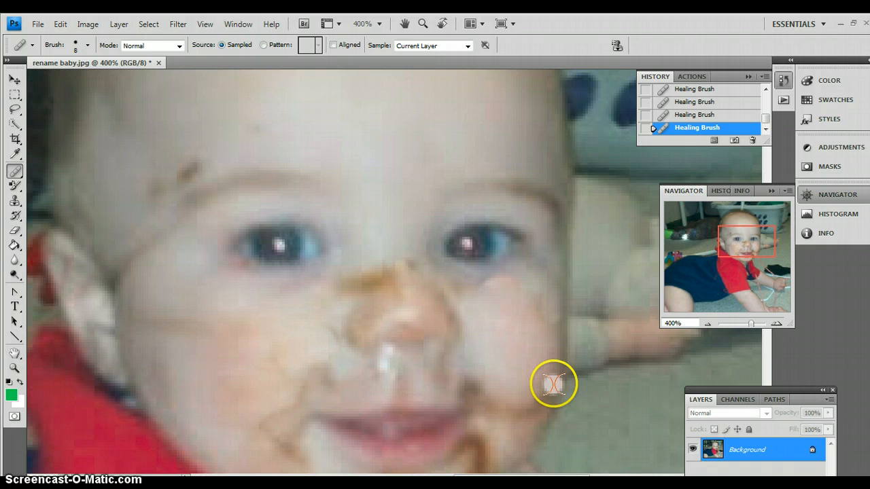
Step: Select the pupil of the eye nearest the visible ear with the Quick Selection tool
{"action": "key", "text": "ctrl+1"}
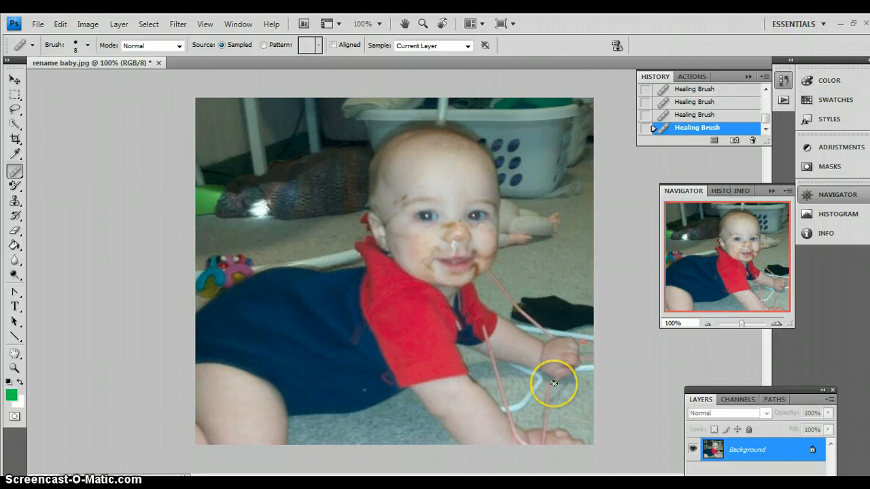
{"action": "scroll", "coordinate": [554, 384], "scroll_direction": "up", "scroll_amount": 3}
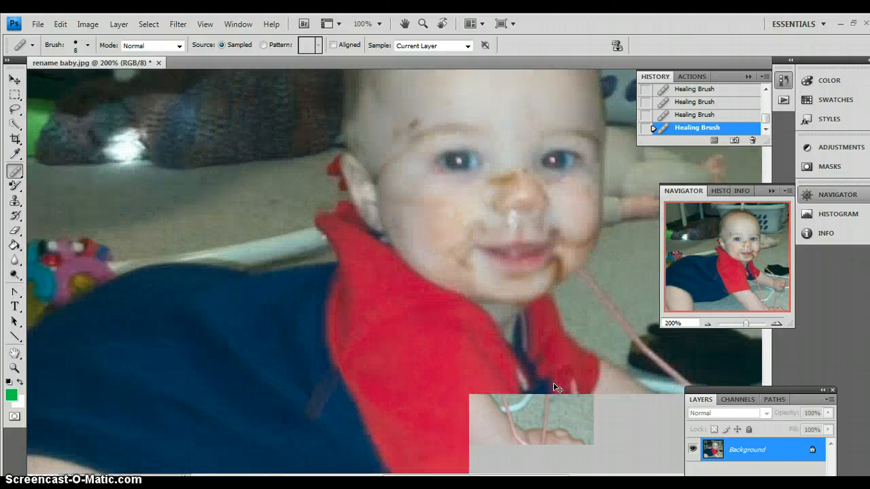
{"action": "mouse_move", "coordinate": [740, 248]}
{"action": "left_mouse_down"}
{"action": "mouse_move", "coordinate": [727, 258]}
{"action": "mouse_move", "coordinate": [741, 262]}
{"action": "left_mouse_up"}
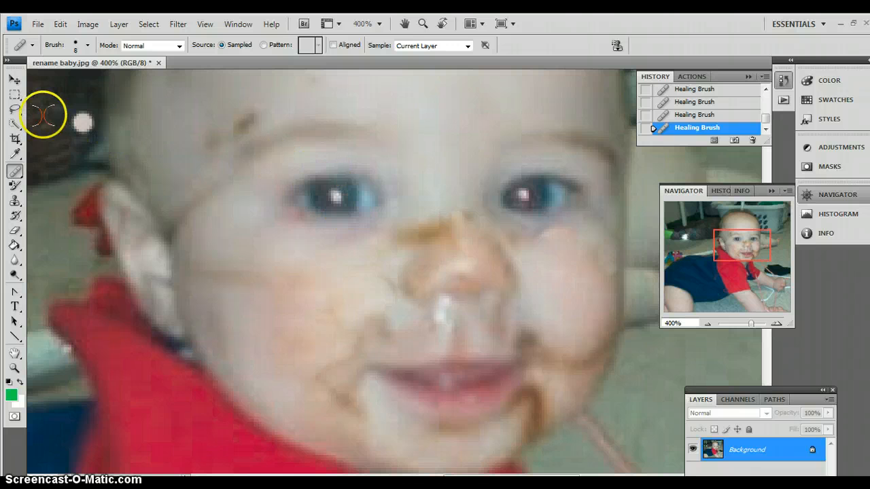
{"action": "left_click", "coordinate": [15, 123]}
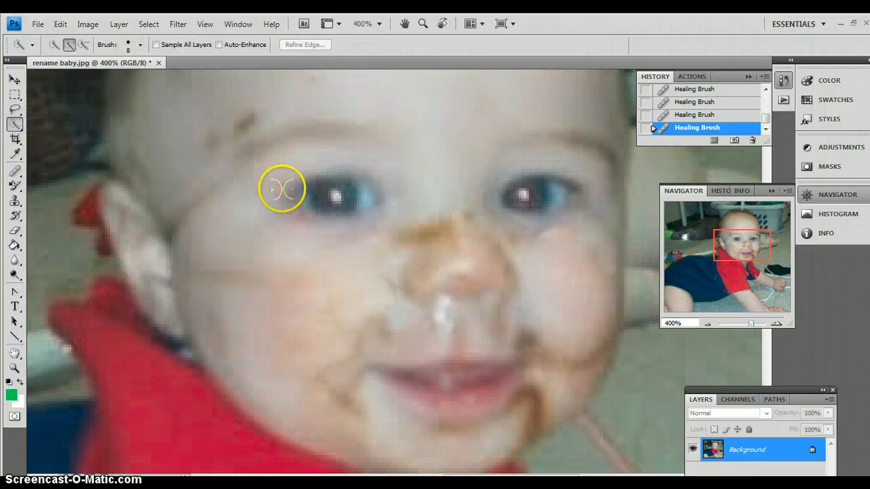
{"action": "left_click", "coordinate": [337, 193]}
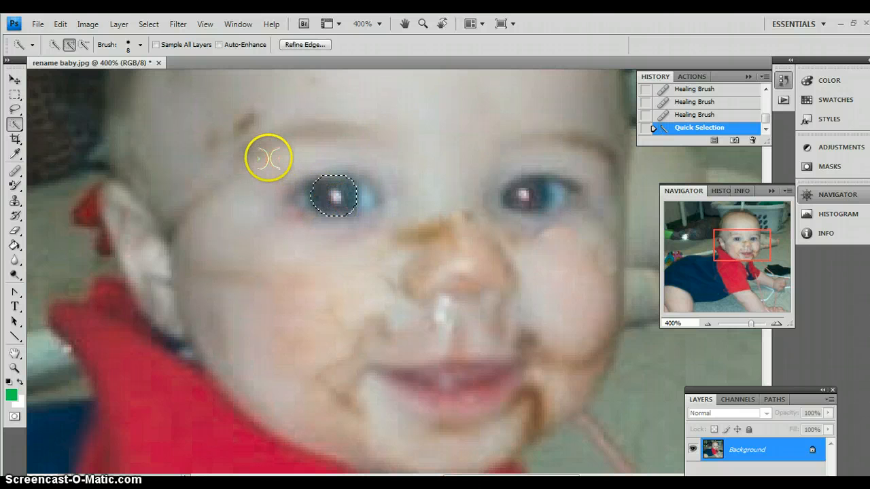
Step: Set the foreground color to a bright pinkish red, hex ed115e
{"action": "left_click", "coordinate": [13, 396]}
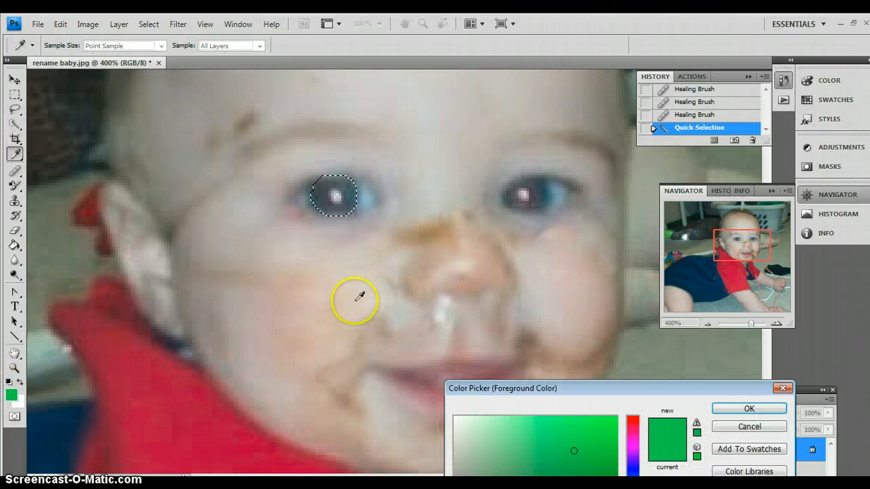
{"action": "left_click_drag", "start_coordinate": [481, 392], "coordinate": [545, 261]}
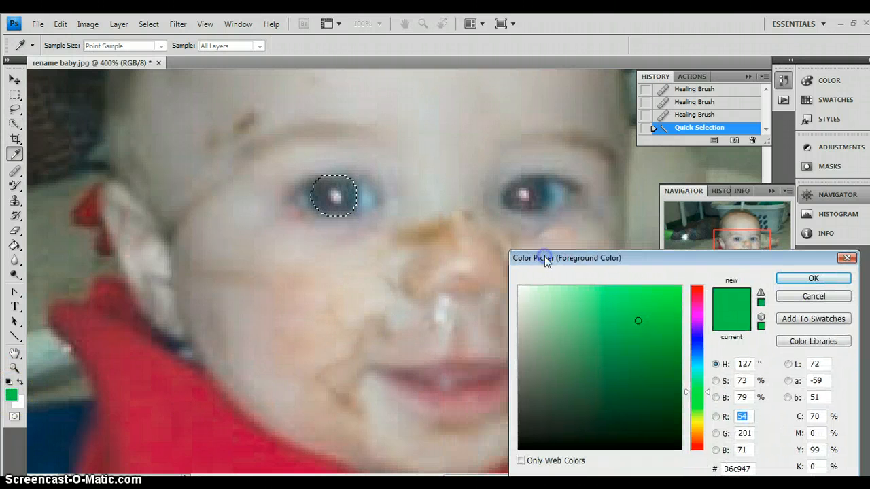
{"action": "left_click", "coordinate": [700, 297]}
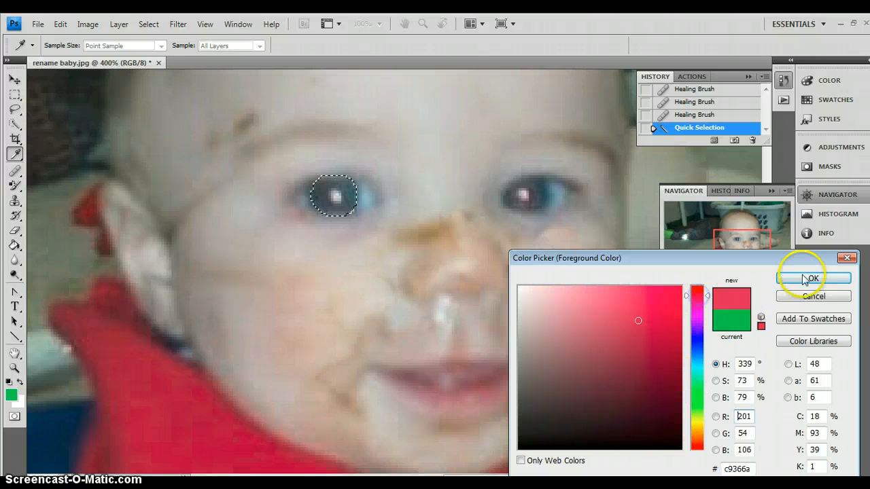
{"action": "left_click", "coordinate": [669, 298]}
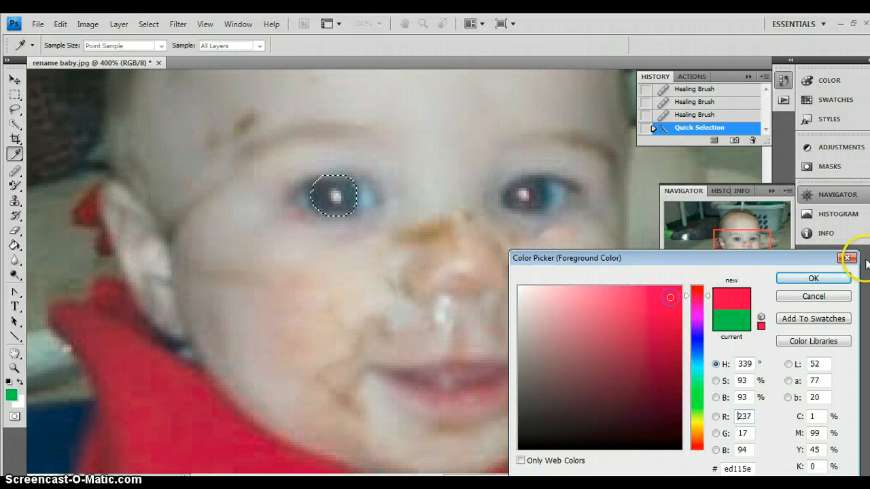
{"action": "left_click", "coordinate": [821, 280]}
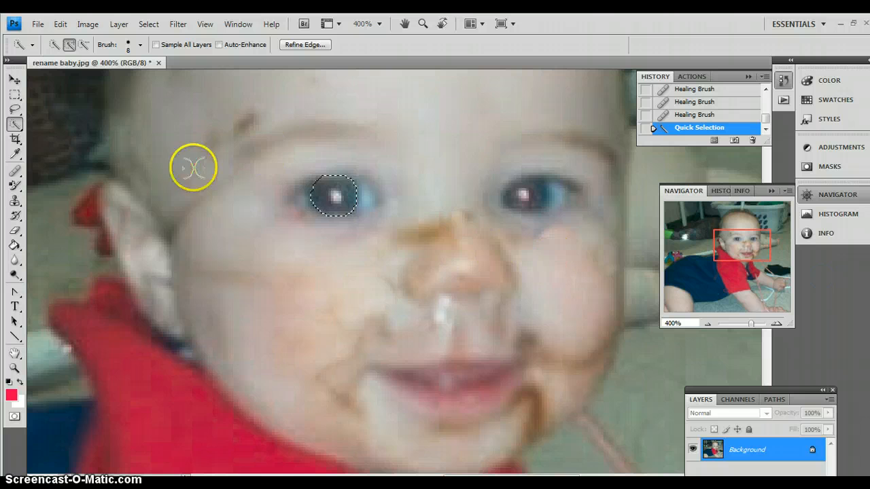
Step: Sample the red of the baby's shirt as the foreground color with the Eyedropper
{"action": "left_click", "coordinate": [15, 155]}
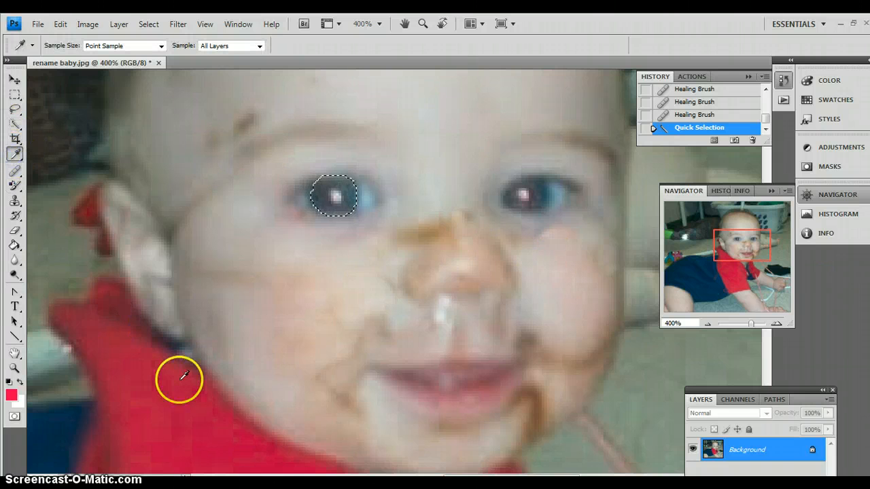
{"action": "left_click", "coordinate": [167, 401]}
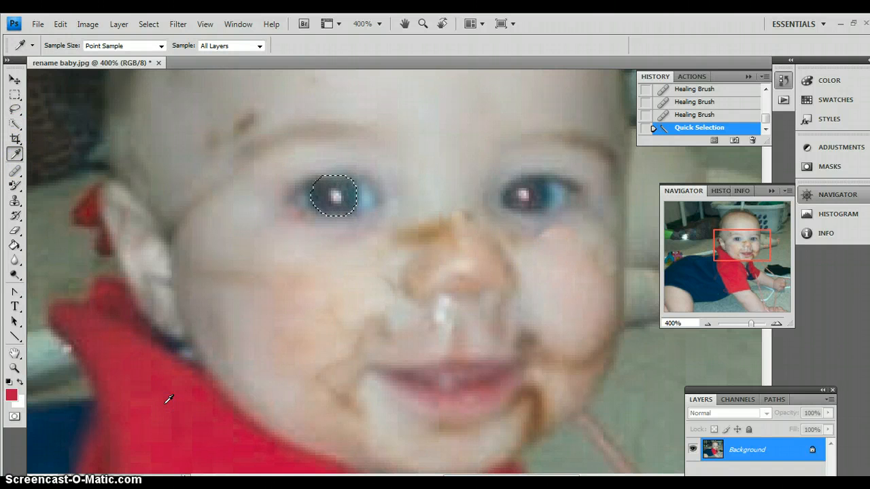
{"action": "left_click", "coordinate": [189, 428]}
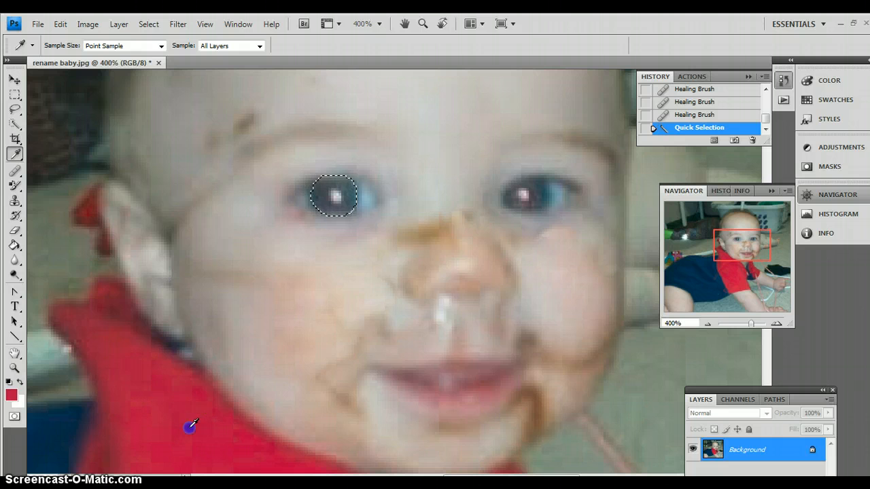
{"action": "left_click", "coordinate": [168, 257]}
{"action": "left_click", "coordinate": [165, 420]}
{"action": "left_click", "coordinate": [201, 408]}
{"action": "scroll", "coordinate": [200, 408], "scroll_direction": "up", "scroll_amount": 1}
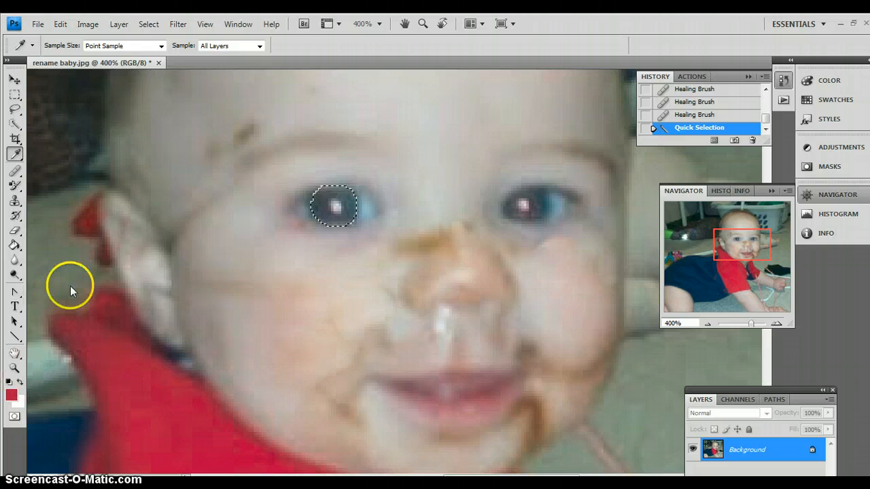
Step: Paint the selected pupil with the sampled red using the 13 px Color Replacement Tool, and deselect it
{"action": "left_click", "coordinate": [16, 216]}
{"action": "left_click", "coordinate": [15, 184]}
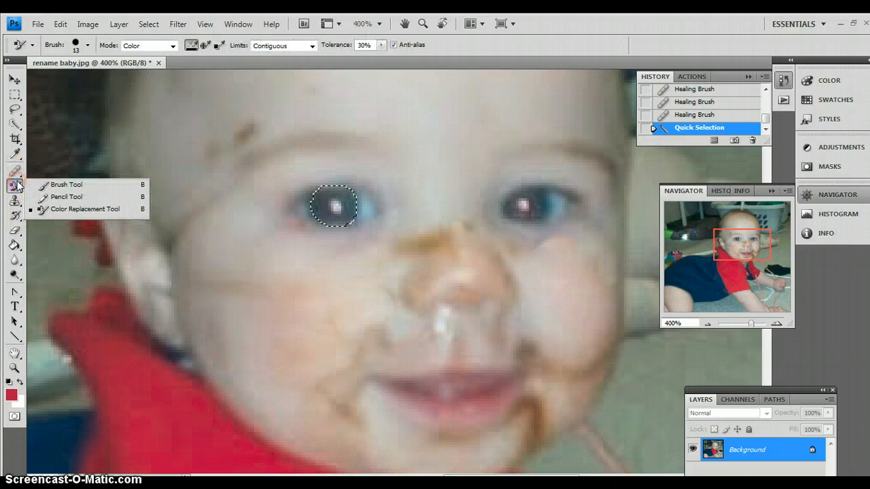
{"action": "mouse_move", "coordinate": [19, 184]}
{"action": "left_mouse_down"}
{"action": "mouse_move", "coordinate": [50, 188]}
{"action": "mouse_move", "coordinate": [49, 172]}
{"action": "mouse_move", "coordinate": [70, 219]}
{"action": "mouse_move", "coordinate": [68, 200]}
{"action": "mouse_move", "coordinate": [68, 208]}
{"action": "left_mouse_up"}
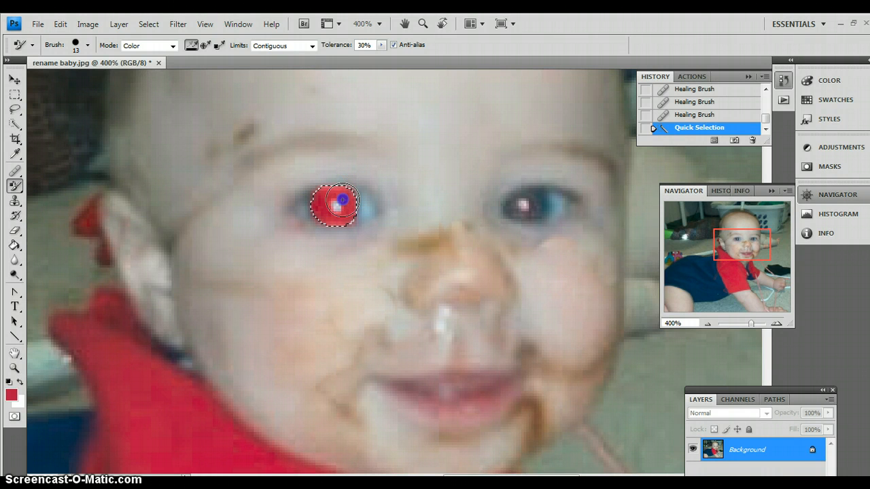
{"action": "left_click_drag", "start_coordinate": [341, 199], "coordinate": [360, 193]}
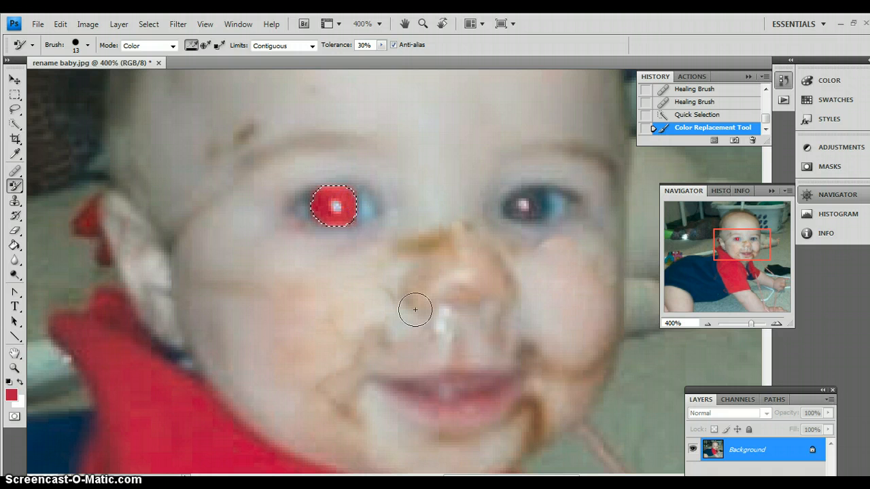
{"action": "key", "text": "ctrl+d"}
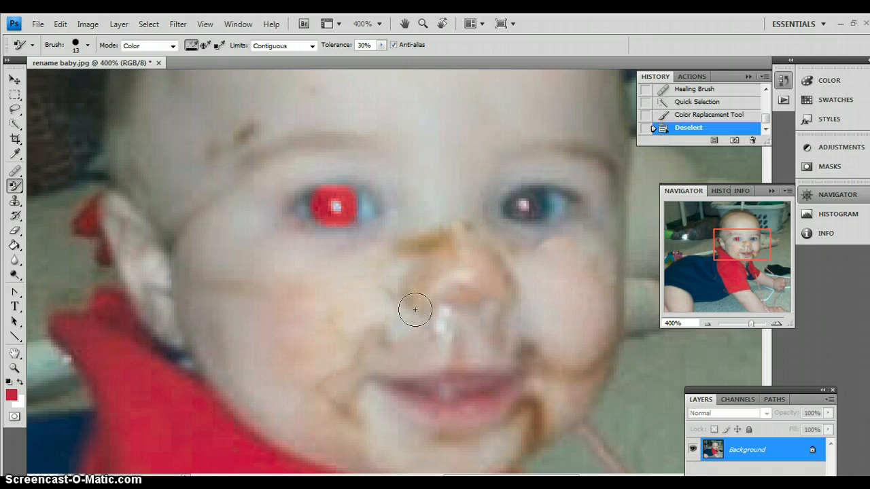
Step: Sample the navy blue of the baby's clothing as the foreground color with the Eyedropper
{"action": "key", "text": "ctrl+minus"}
{"action": "key", "text": "ctrl+minus"}
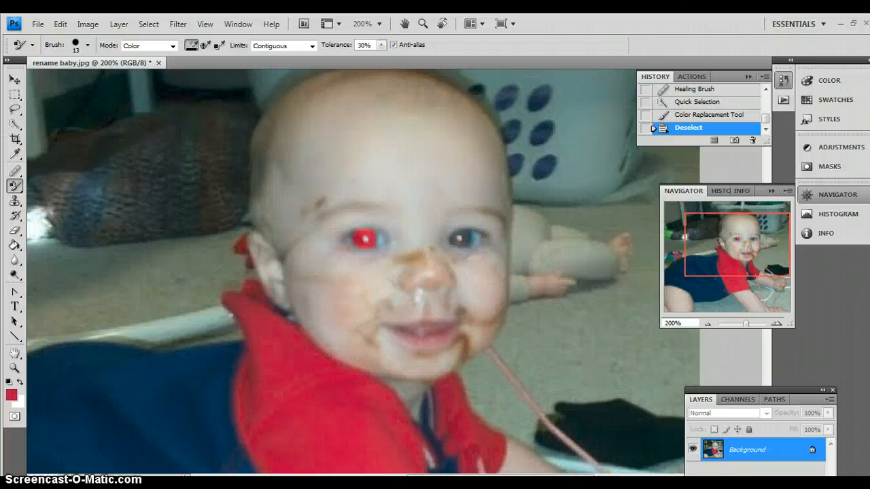
{"action": "left_click", "coordinate": [15, 153]}
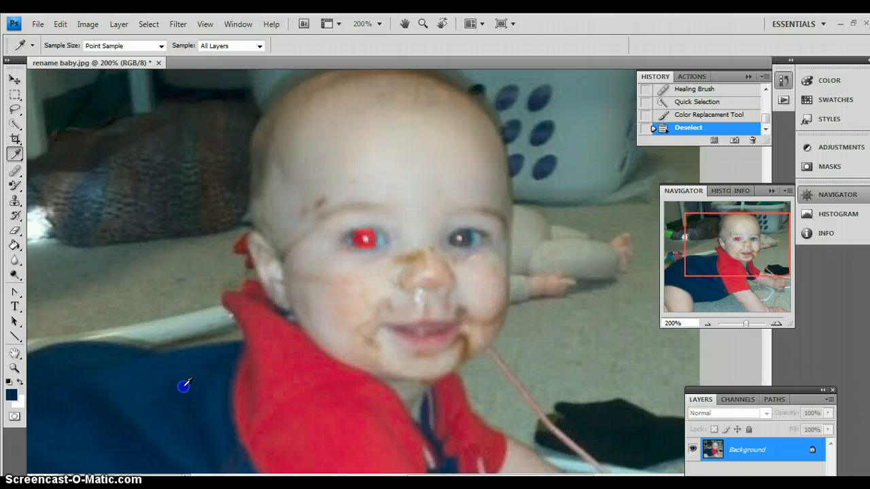
Step: Quick-select the red shirt shoulder below the visible ear and recolor most of it navy blue with the 13 px Color Replacement Tool
{"action": "left_click", "coordinate": [14, 123]}
{"action": "left_click_drag", "start_coordinate": [340, 381], "coordinate": [307, 383]}
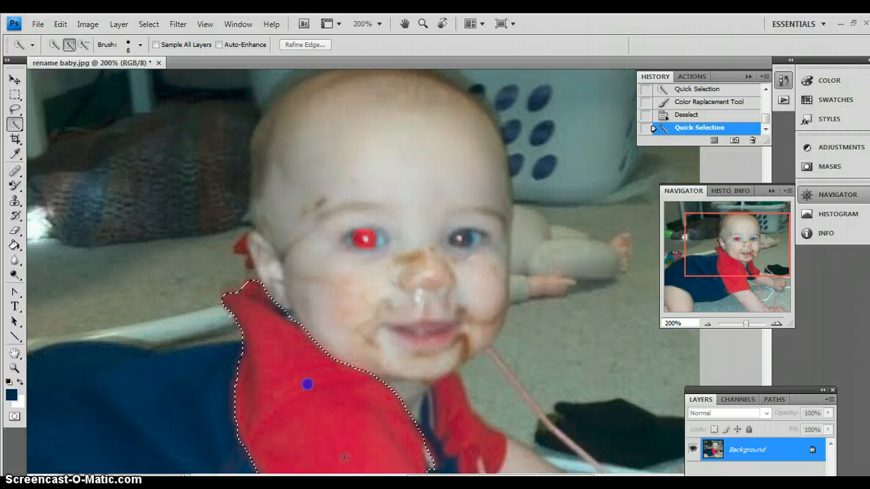
{"action": "left_click", "coordinate": [15, 185]}
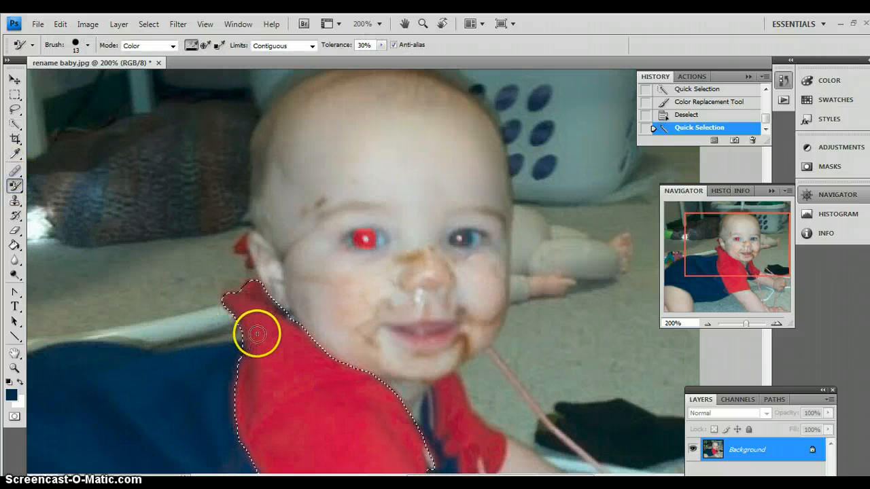
{"action": "mouse_move", "coordinate": [256, 334]}
{"action": "left_mouse_down"}
{"action": "mouse_move", "coordinate": [233, 301]}
{"action": "mouse_move", "coordinate": [274, 369]}
{"action": "mouse_move", "coordinate": [255, 347]}
{"action": "mouse_move", "coordinate": [237, 385]}
{"action": "mouse_move", "coordinate": [265, 453]}
{"action": "mouse_move", "coordinate": [266, 430]}
{"action": "mouse_move", "coordinate": [242, 377]}
{"action": "mouse_move", "coordinate": [265, 360]}
{"action": "mouse_move", "coordinate": [306, 404]}
{"action": "mouse_move", "coordinate": [326, 389]}
{"action": "mouse_move", "coordinate": [313, 383]}
{"action": "left_mouse_up"}
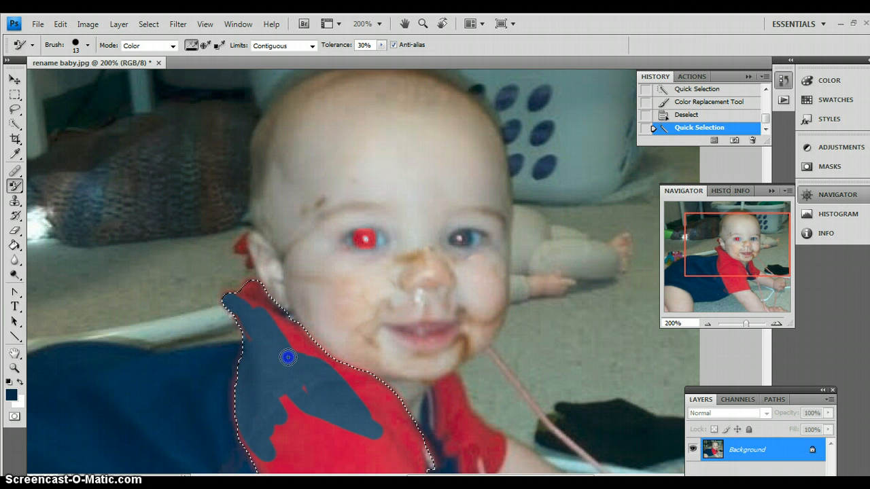
{"action": "mouse_move", "coordinate": [255, 300]}
{"action": "left_mouse_down"}
{"action": "mouse_move", "coordinate": [299, 343]}
{"action": "mouse_move", "coordinate": [262, 294]}
{"action": "left_mouse_up"}
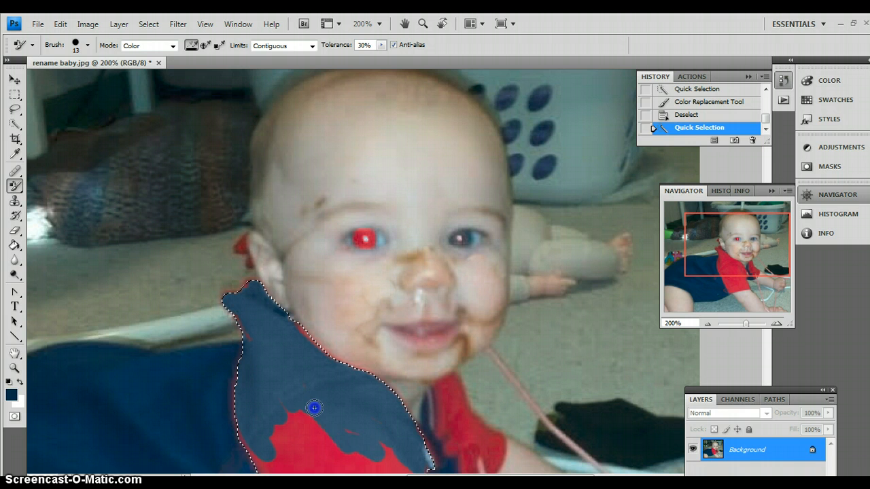
{"action": "left_click_drag", "start_coordinate": [314, 408], "coordinate": [340, 433]}
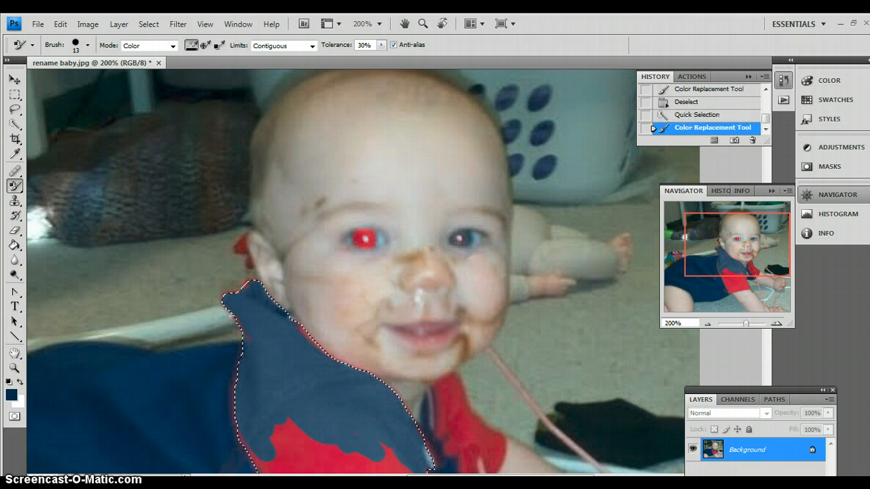